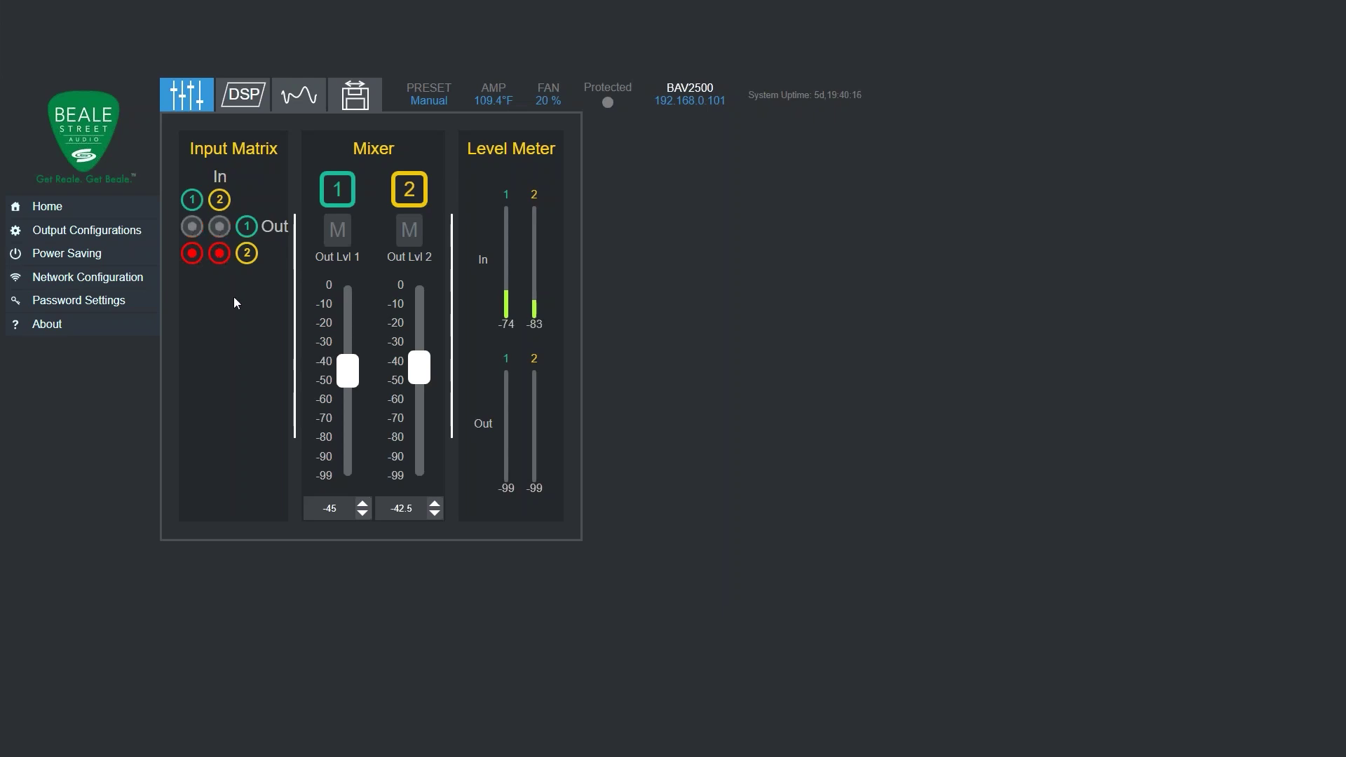
Step: Route input 1 to output 1 only, and leave Out Lvl 1 at -59 and Out Lvl 2 at -50.5, both unmuted
{"action": "left_click", "coordinate": [193, 252]}
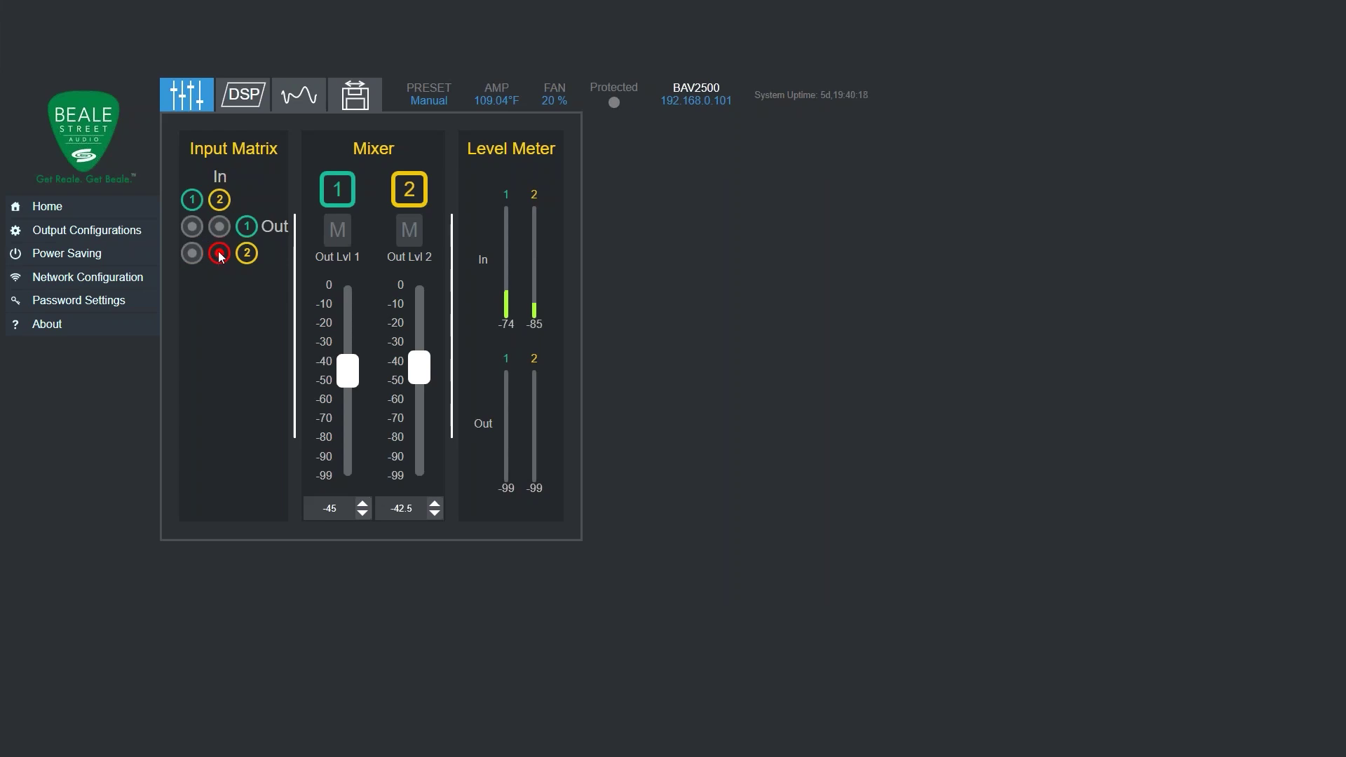
{"action": "left_click", "coordinate": [193, 228]}
{"action": "mouse_move", "coordinate": [357, 383]}
{"action": "left_mouse_down"}
{"action": "mouse_move", "coordinate": [350, 333]}
{"action": "mouse_move", "coordinate": [349, 446]}
{"action": "mouse_move", "coordinate": [349, 377]}
{"action": "left_mouse_up"}
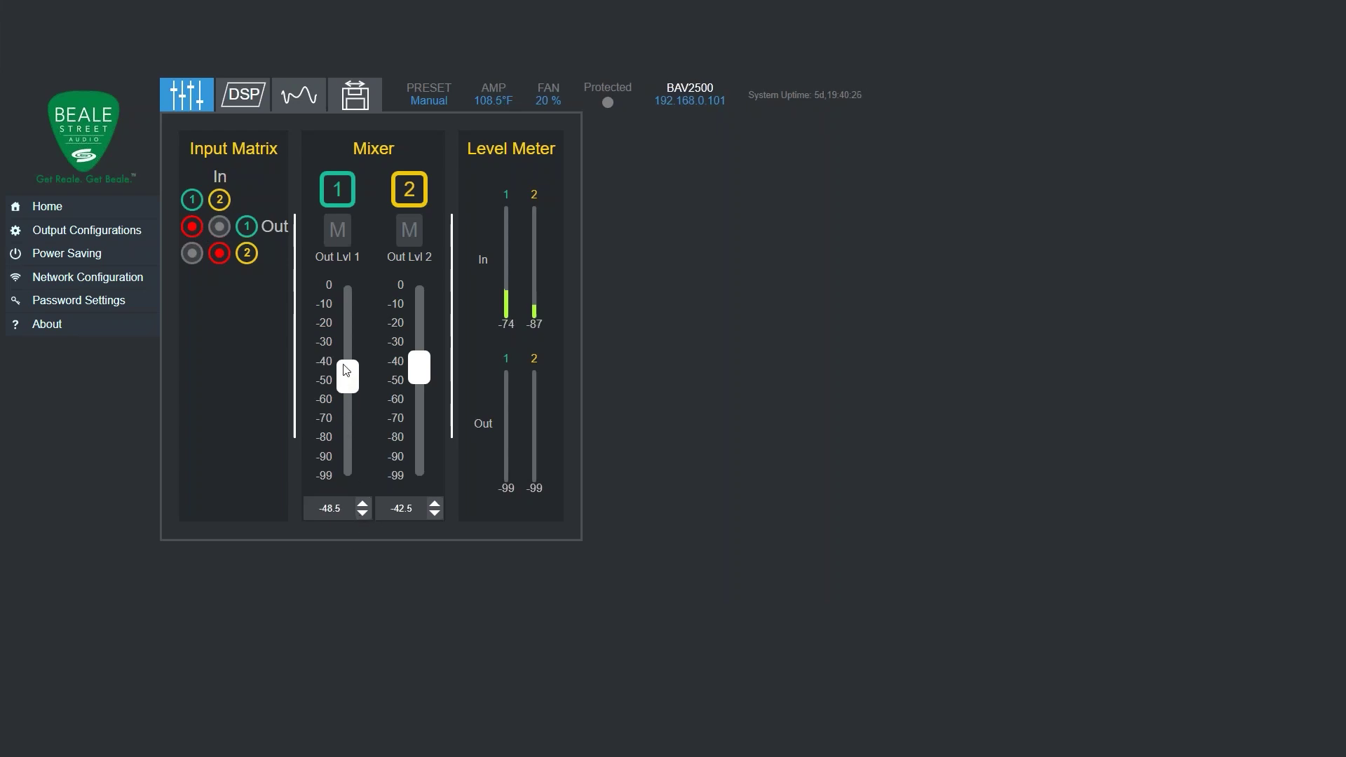
{"action": "left_click_drag", "start_coordinate": [349, 377], "coordinate": [415, 401]}
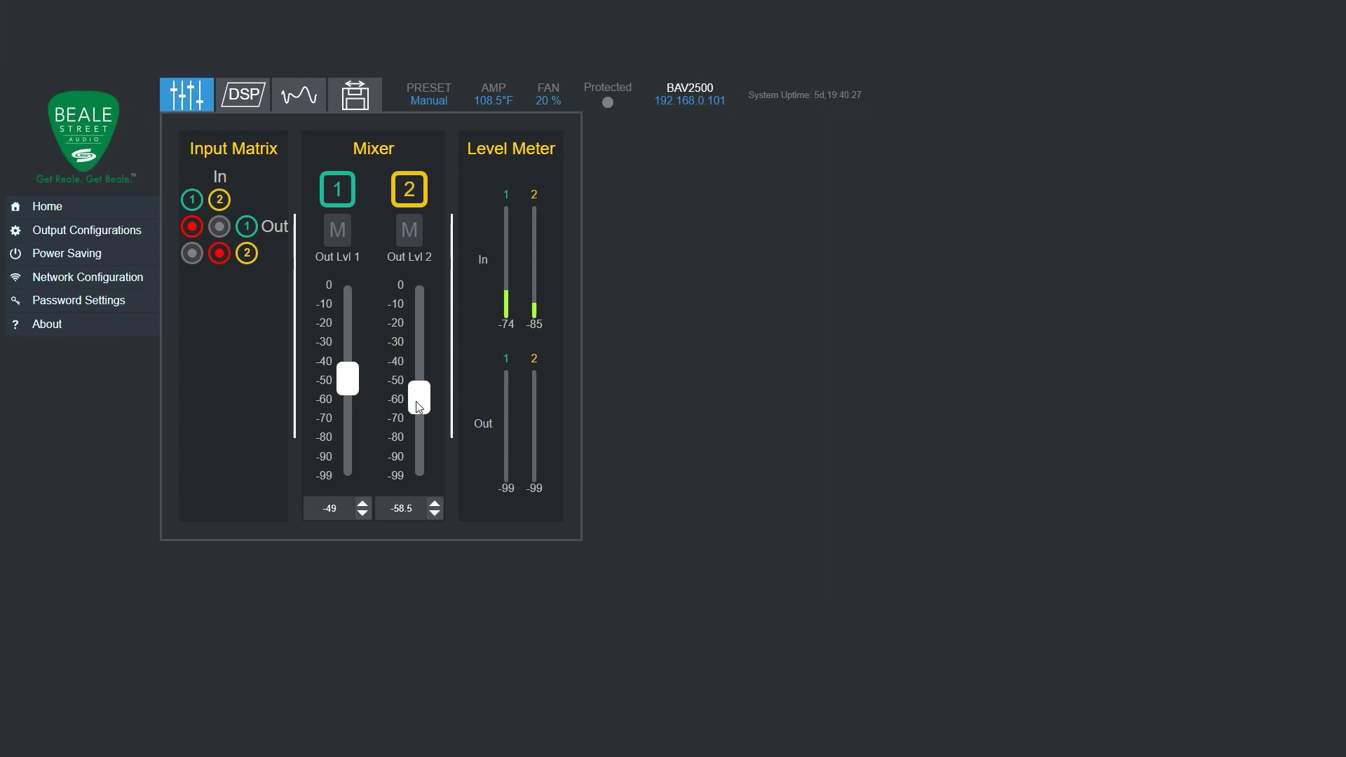
{"action": "left_click", "coordinate": [401, 231]}
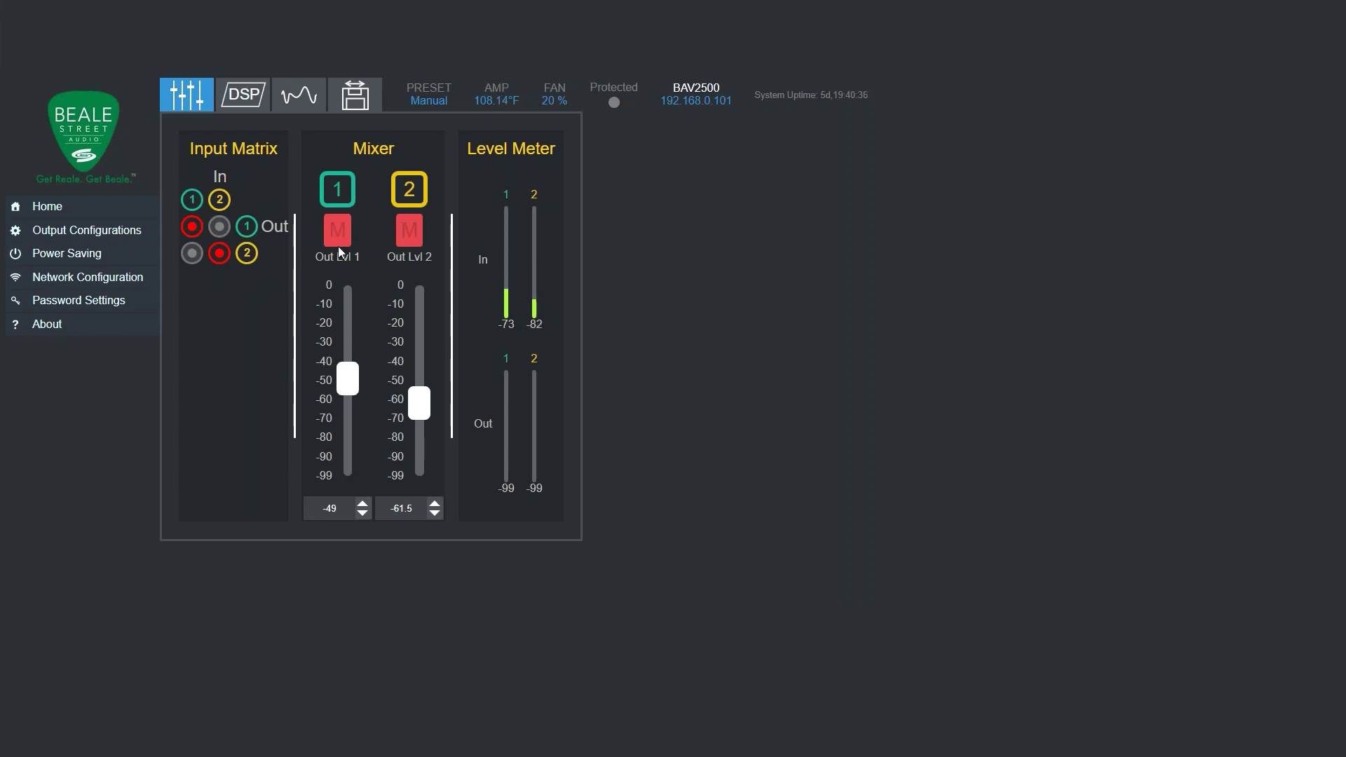
{"action": "left_click", "coordinate": [411, 225]}
{"action": "left_click_drag", "start_coordinate": [354, 382], "coordinate": [418, 383]}
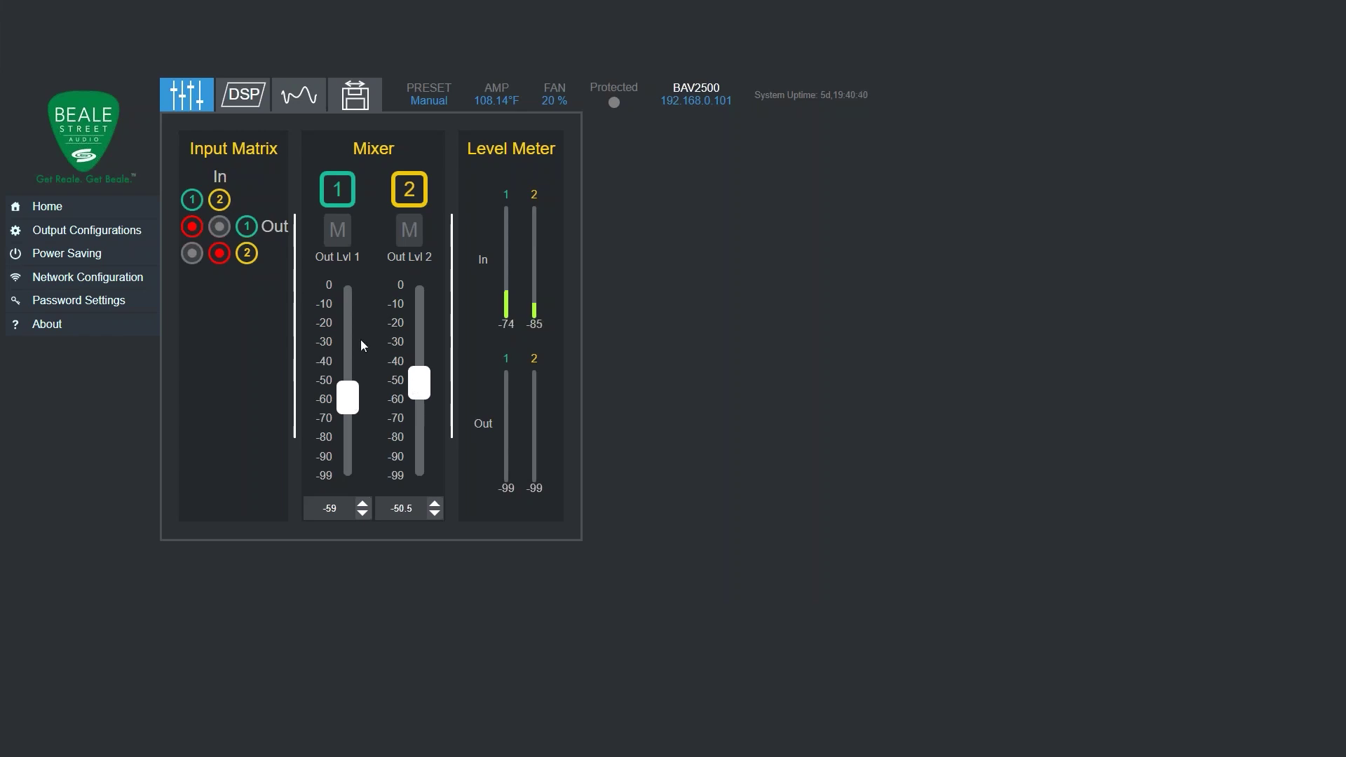
Step: Open the DSP page and raise output 1's treble to 0.8 dB
{"action": "left_click", "coordinate": [255, 100]}
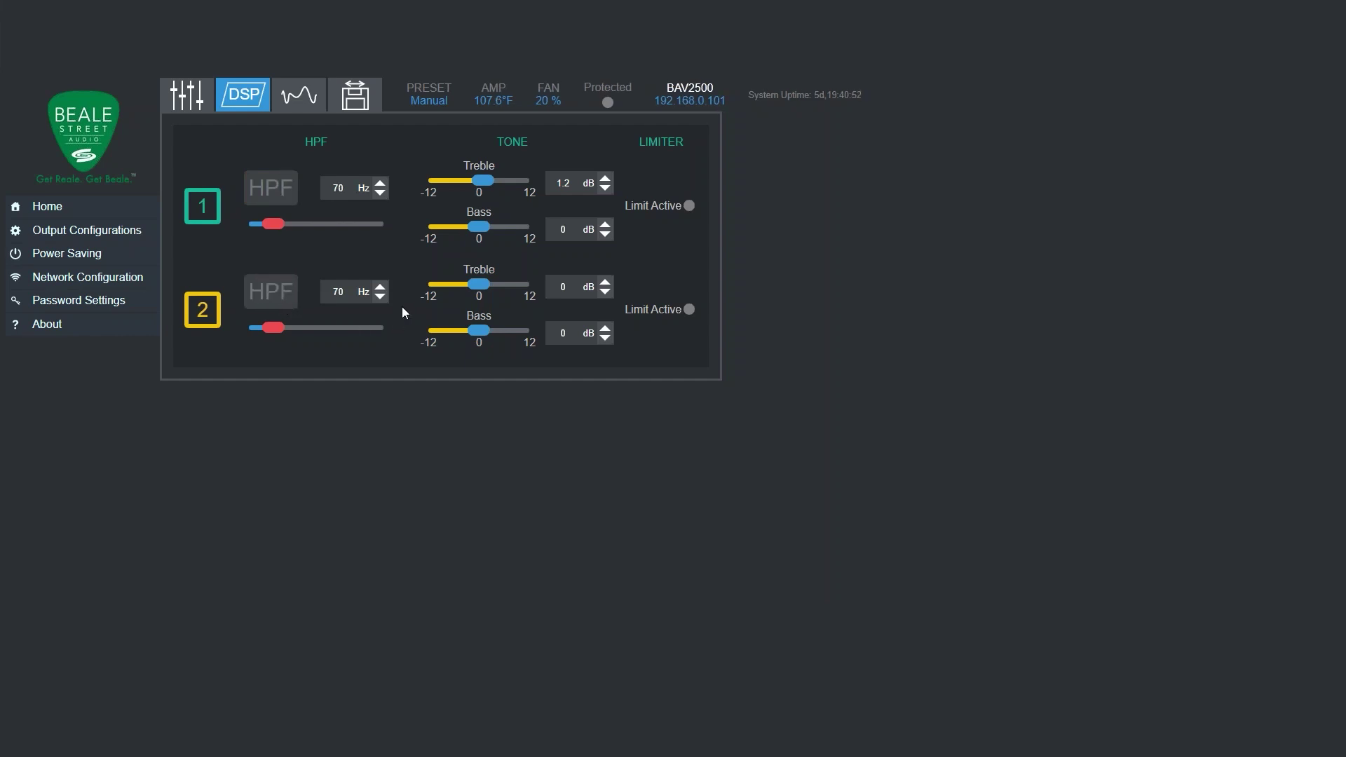
{"action": "left_click_drag", "start_coordinate": [481, 183], "coordinate": [489, 184]}
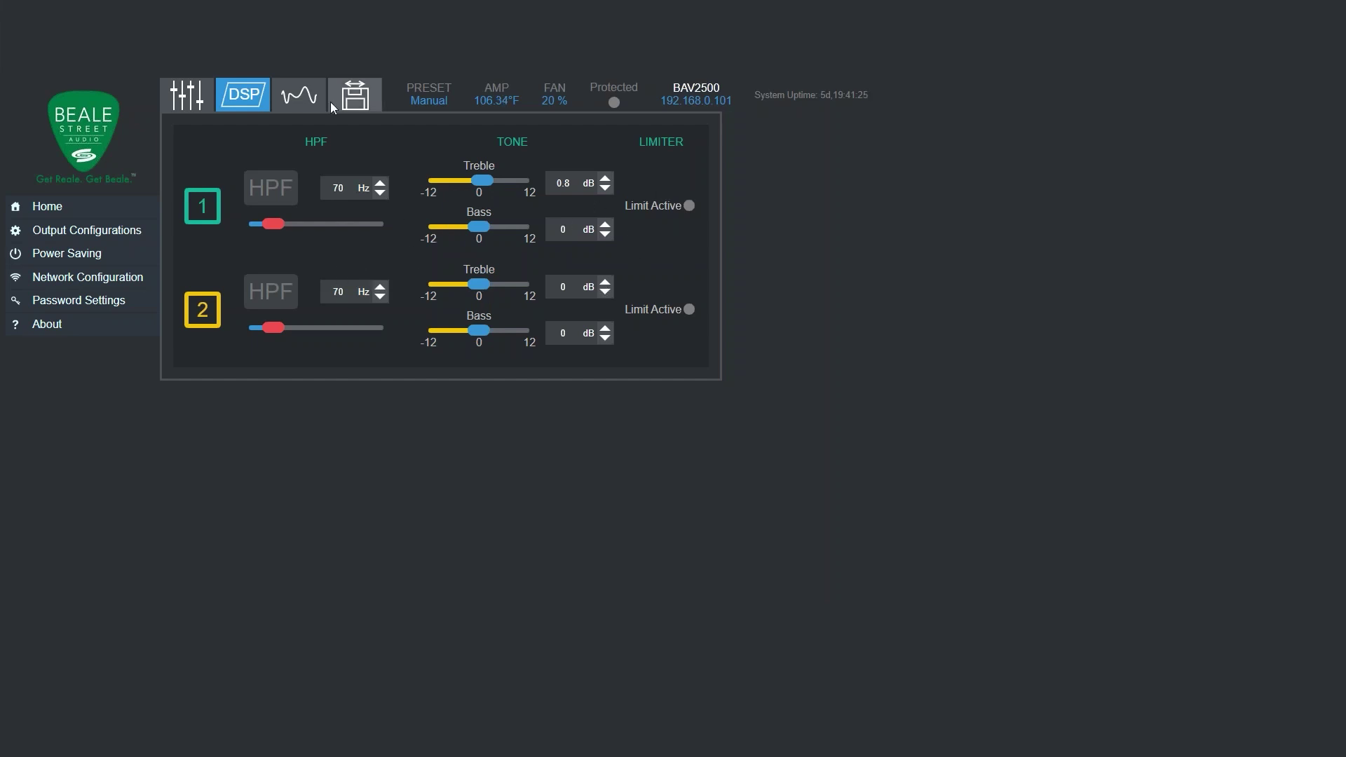
Step: On the parametric EQ page, enable band 1's notch at 75 Hz, -1.3 dB
{"action": "left_click", "coordinate": [293, 103]}
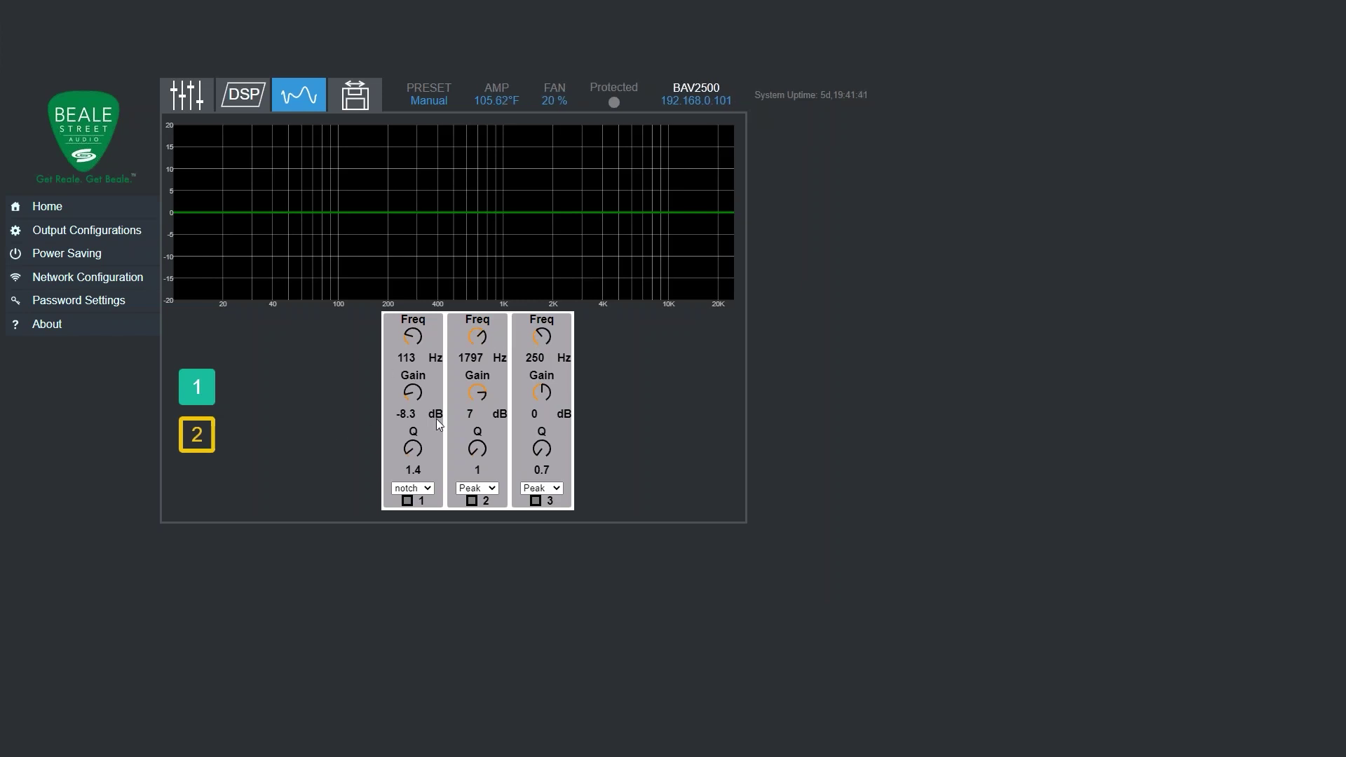
{"action": "left_click", "coordinate": [407, 500]}
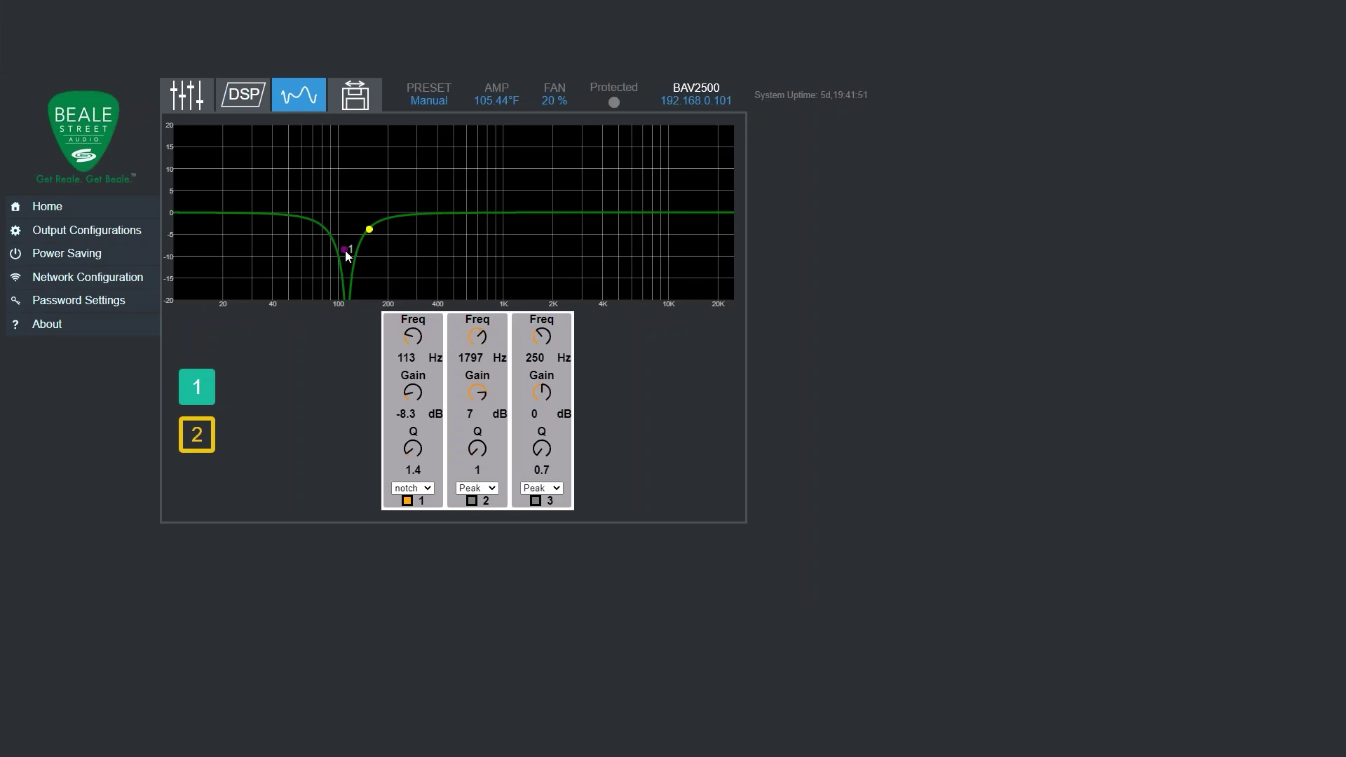
{"action": "mouse_move", "coordinate": [346, 254]}
{"action": "left_mouse_down"}
{"action": "mouse_move", "coordinate": [272, 212]}
{"action": "mouse_move", "coordinate": [335, 220]}
{"action": "mouse_move", "coordinate": [246, 201]}
{"action": "mouse_move", "coordinate": [332, 218]}
{"action": "mouse_move", "coordinate": [311, 220]}
{"action": "mouse_move", "coordinate": [388, 208]}
{"action": "mouse_move", "coordinate": [426, 220]}
{"action": "mouse_move", "coordinate": [303, 201]}
{"action": "mouse_move", "coordinate": [355, 205]}
{"action": "mouse_move", "coordinate": [343, 205]}
{"action": "left_mouse_up"}
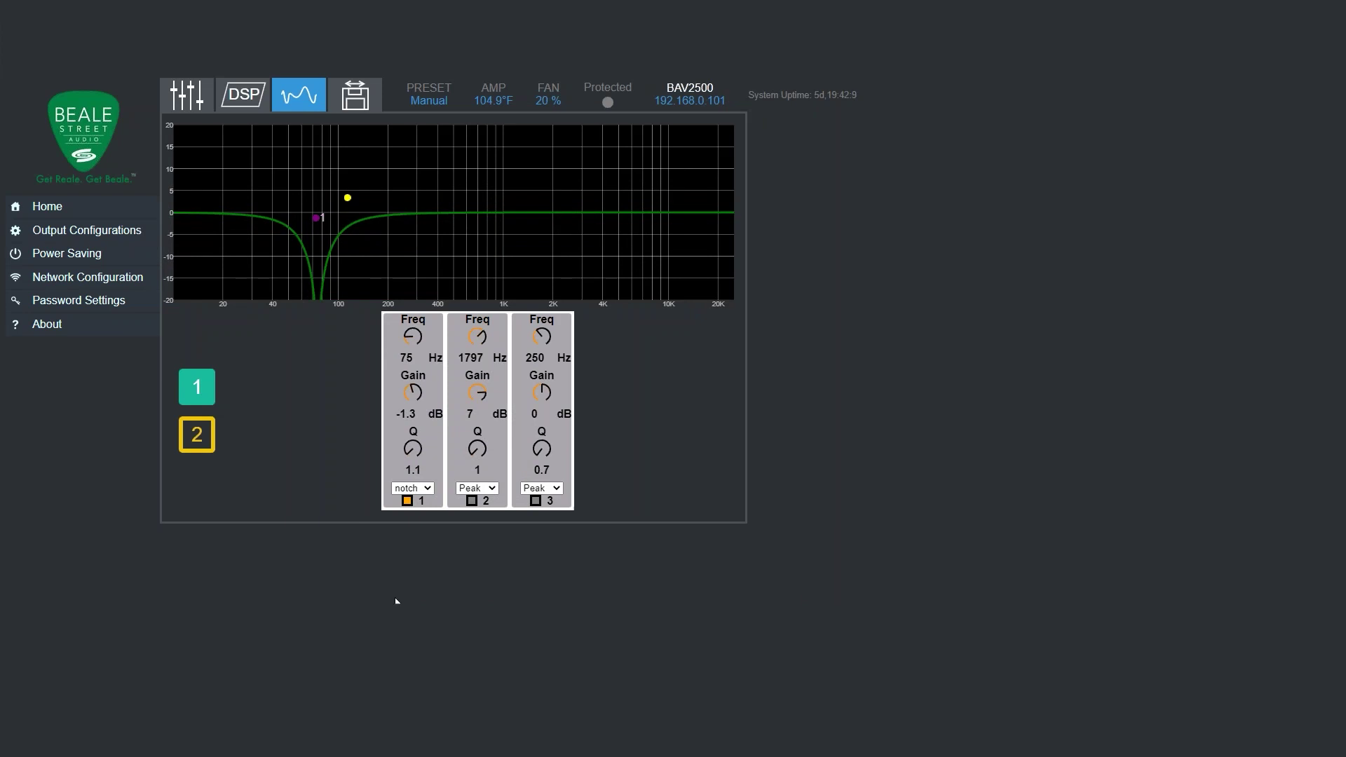
Step: Enable EQ band 2 as a peak at 709 Hz with a +10.4 dB boost
{"action": "left_click", "coordinate": [471, 501]}
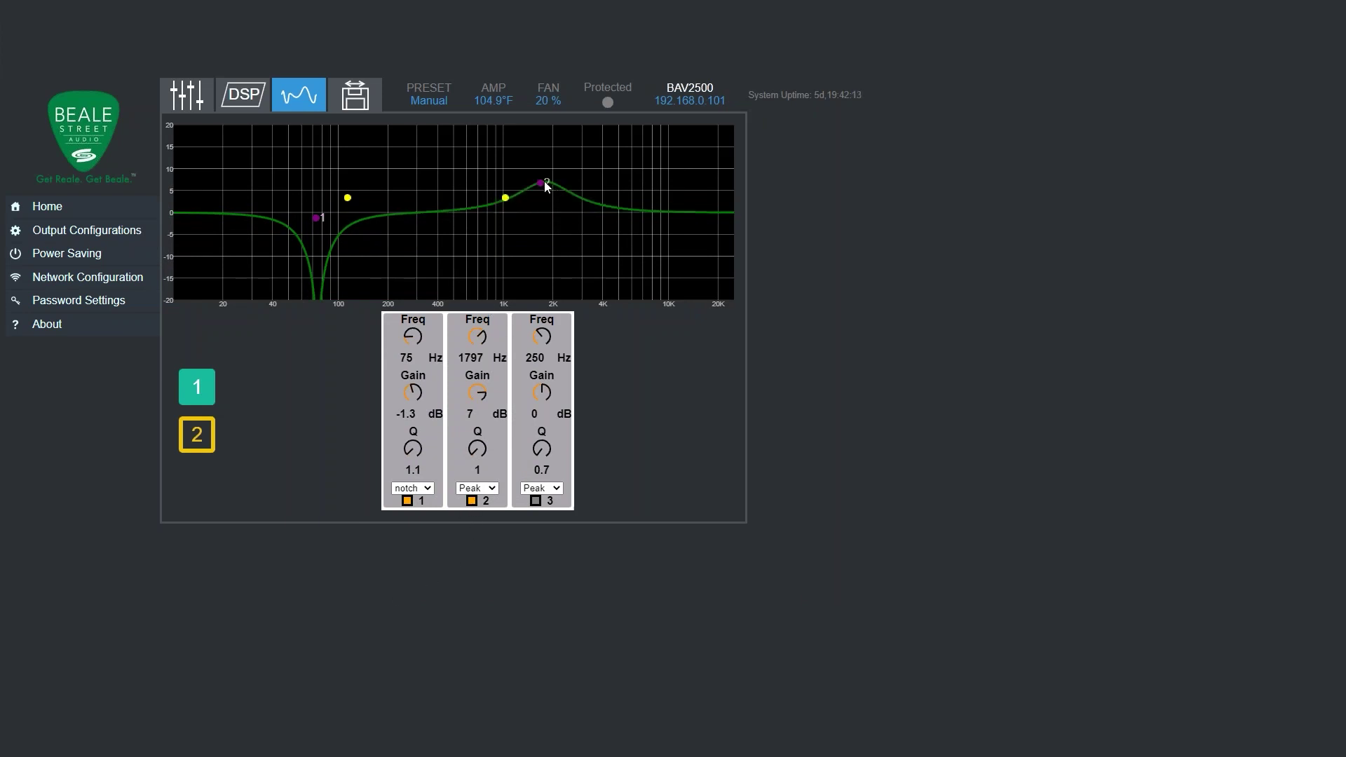
{"action": "left_click_drag", "start_coordinate": [543, 183], "coordinate": [512, 183]}
Step: Make EQ band 3 an LPF filter and enable it
{"action": "left_click", "coordinate": [554, 495]}
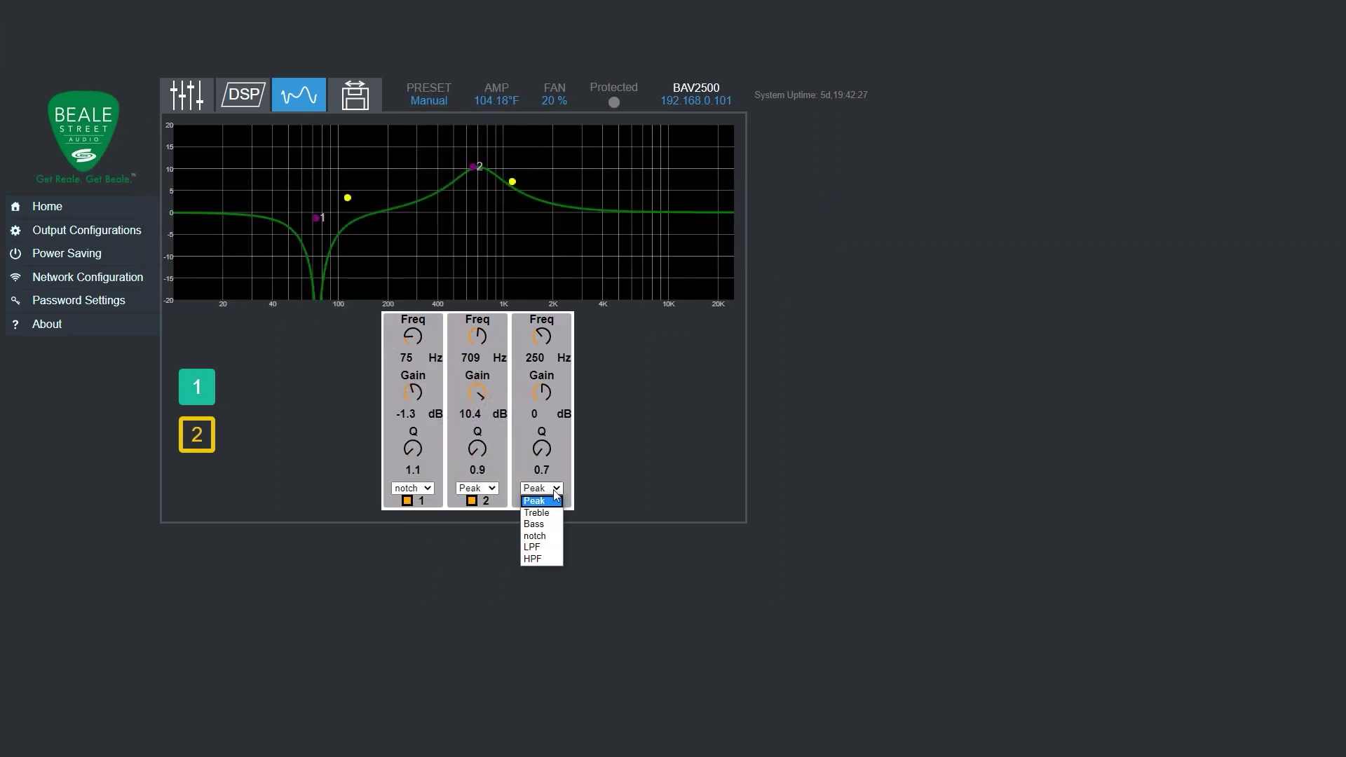
{"action": "left_click", "coordinate": [540, 547]}
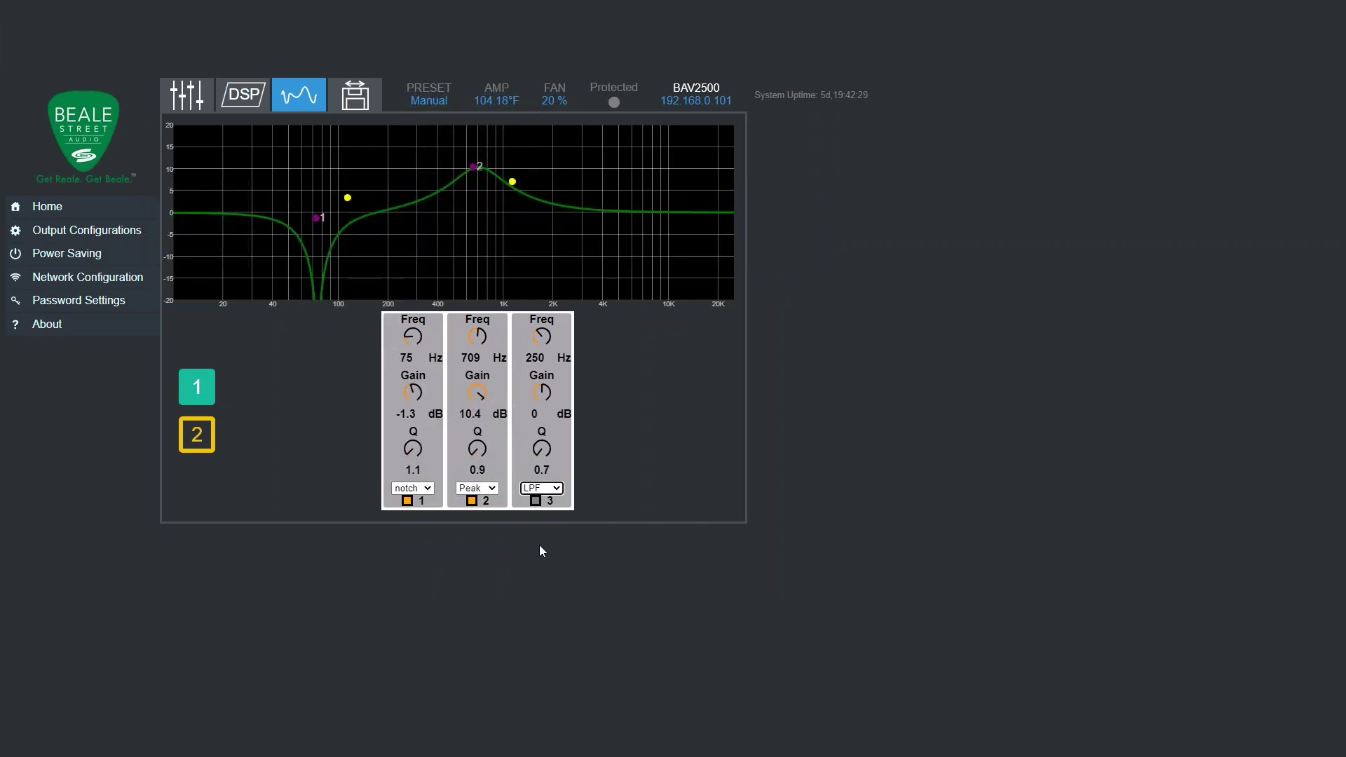
{"action": "left_click_drag", "start_coordinate": [539, 331], "coordinate": [561, 396]}
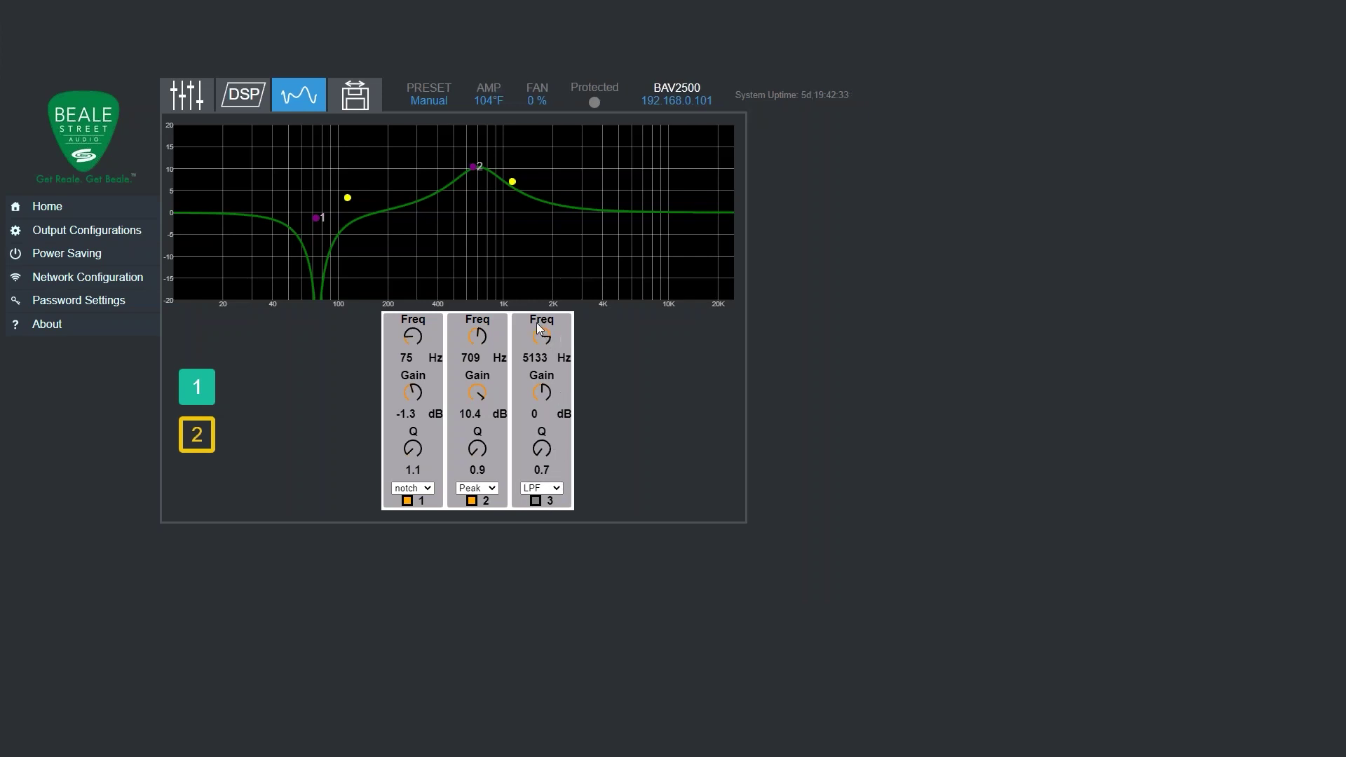
{"action": "left_click_drag", "start_coordinate": [543, 338], "coordinate": [546, 315]}
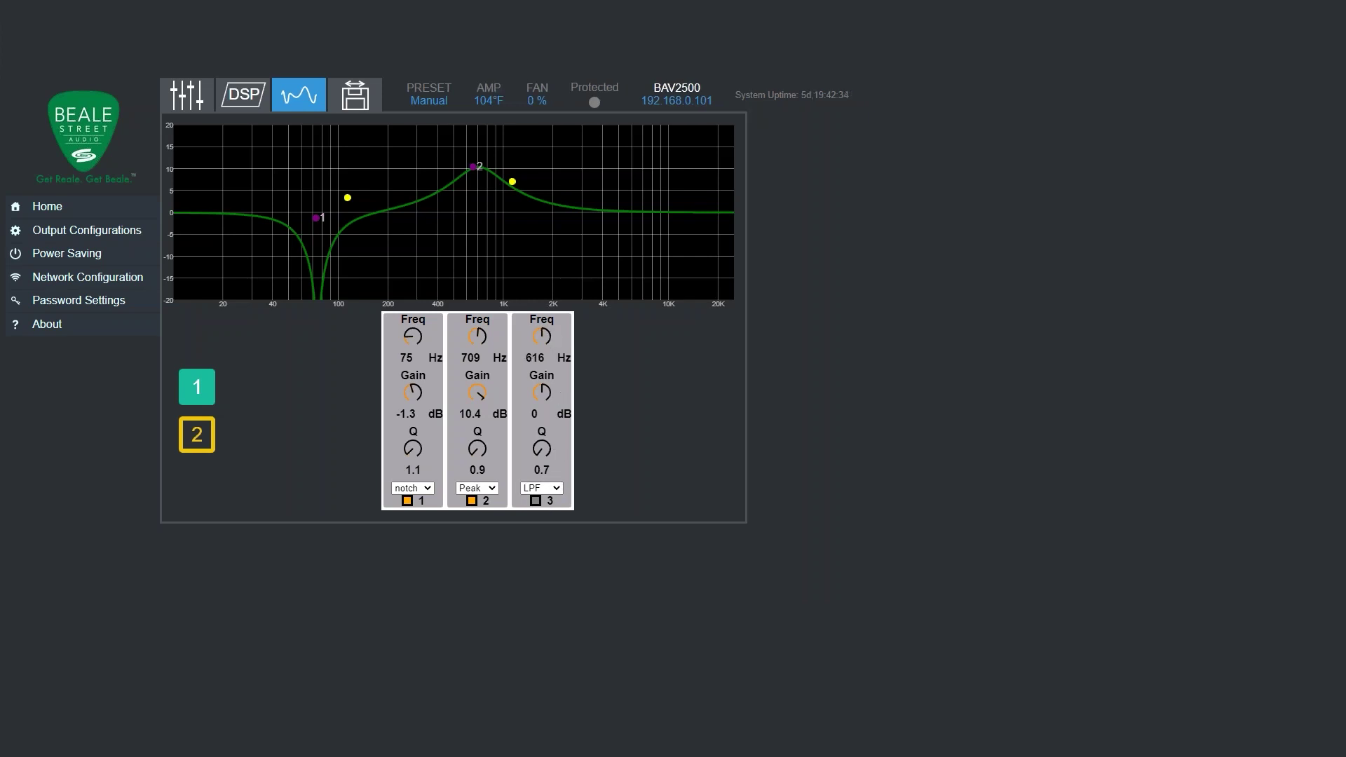
{"action": "left_click", "coordinate": [536, 502]}
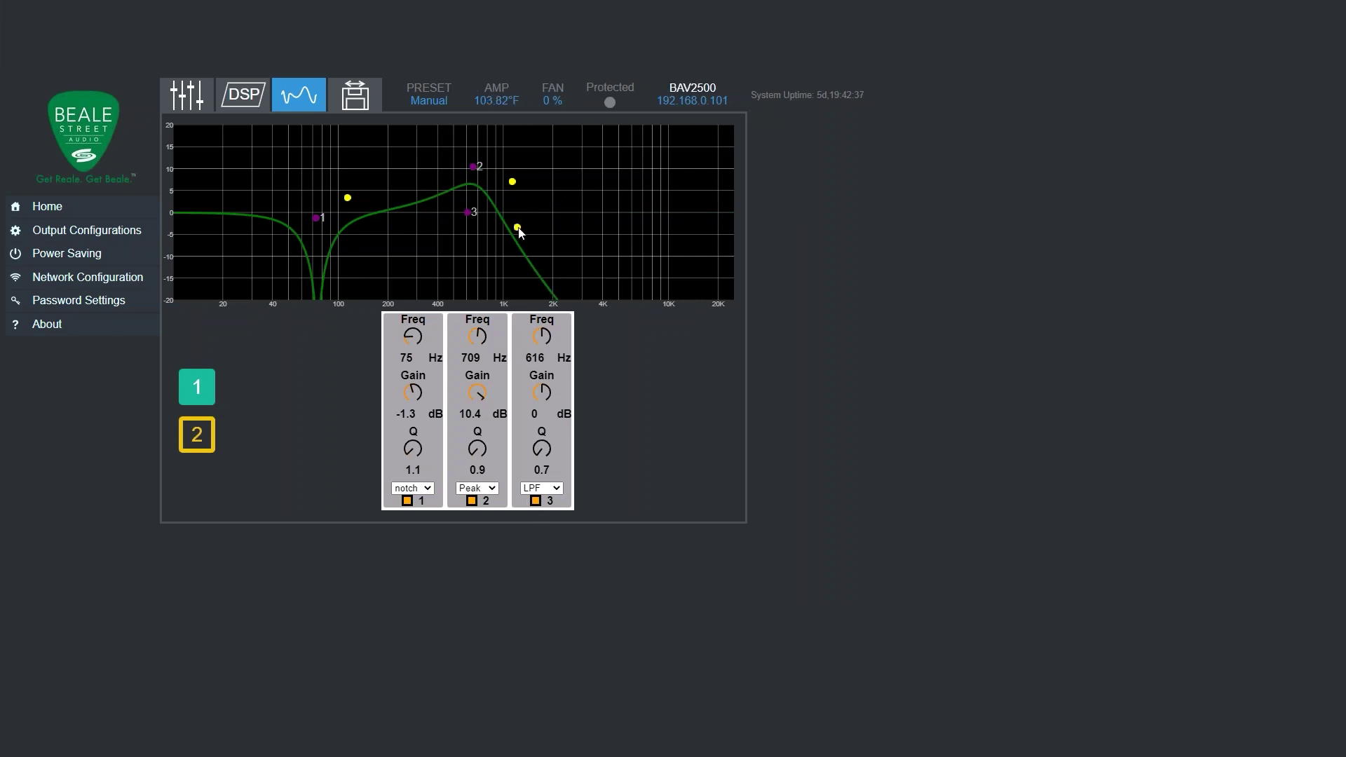
Step: Set band 3 to Q 0.5 at 10867 Hz, 1.1 dB, and widen band 2 to Q 0.6
{"action": "left_click_drag", "start_coordinate": [517, 228], "coordinate": [536, 236]}
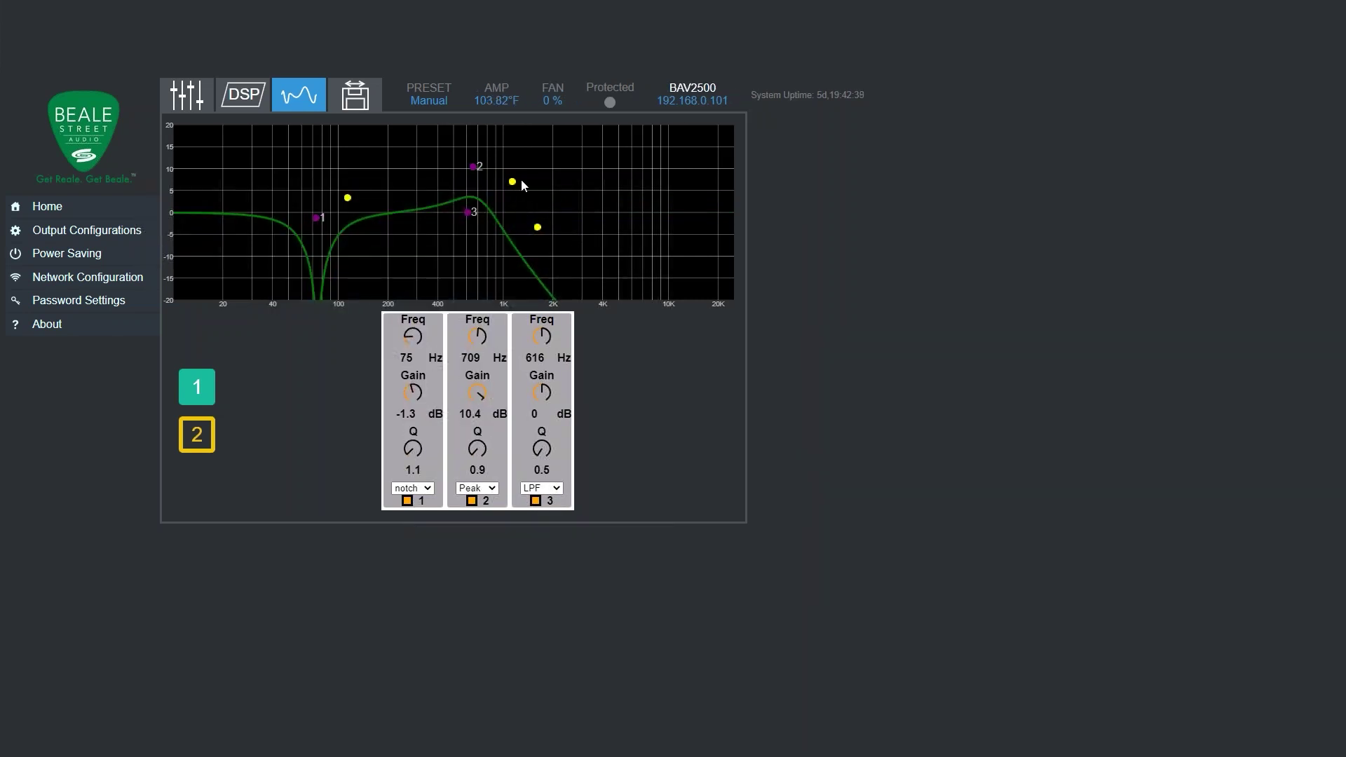
{"action": "left_click_drag", "start_coordinate": [521, 181], "coordinate": [539, 182]}
{"action": "left_click_drag", "start_coordinate": [469, 217], "coordinate": [619, 215]}
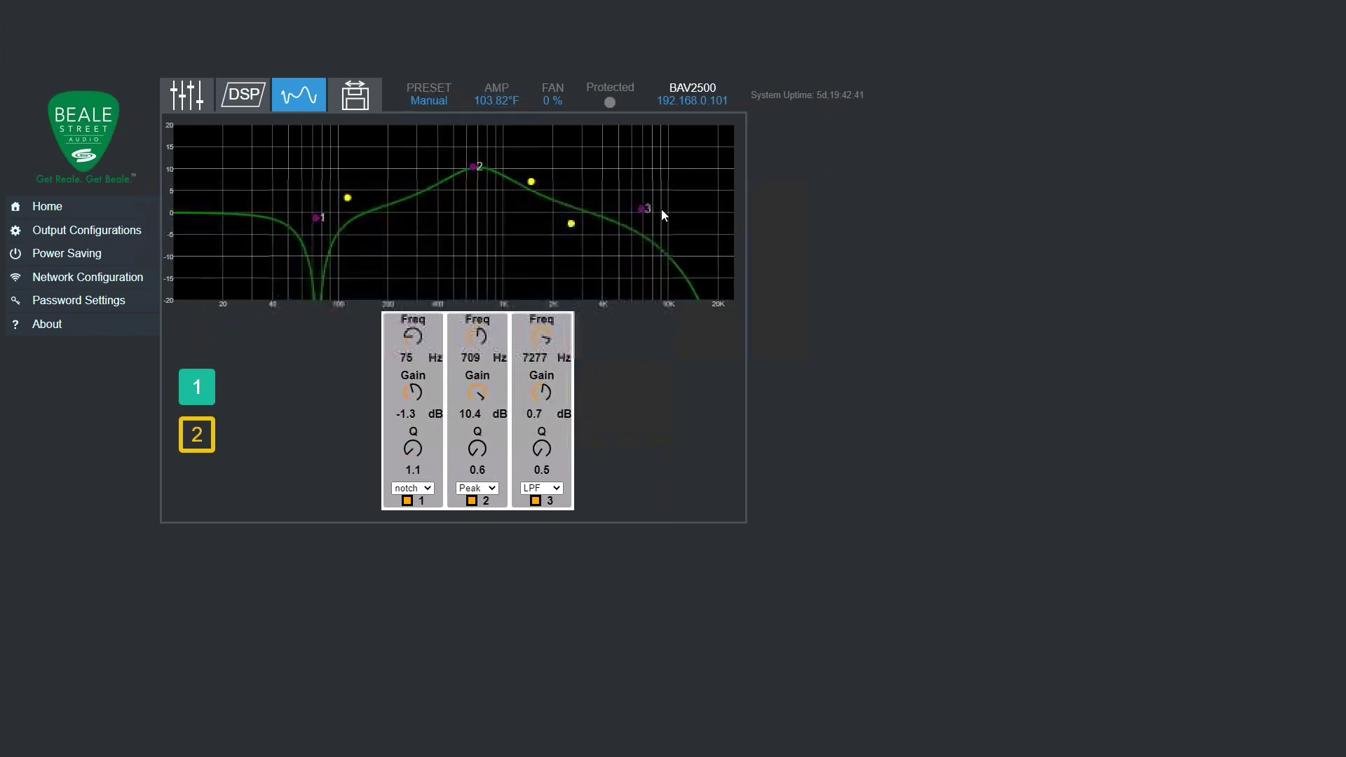
{"action": "left_click_drag", "start_coordinate": [665, 214], "coordinate": [671, 208]}
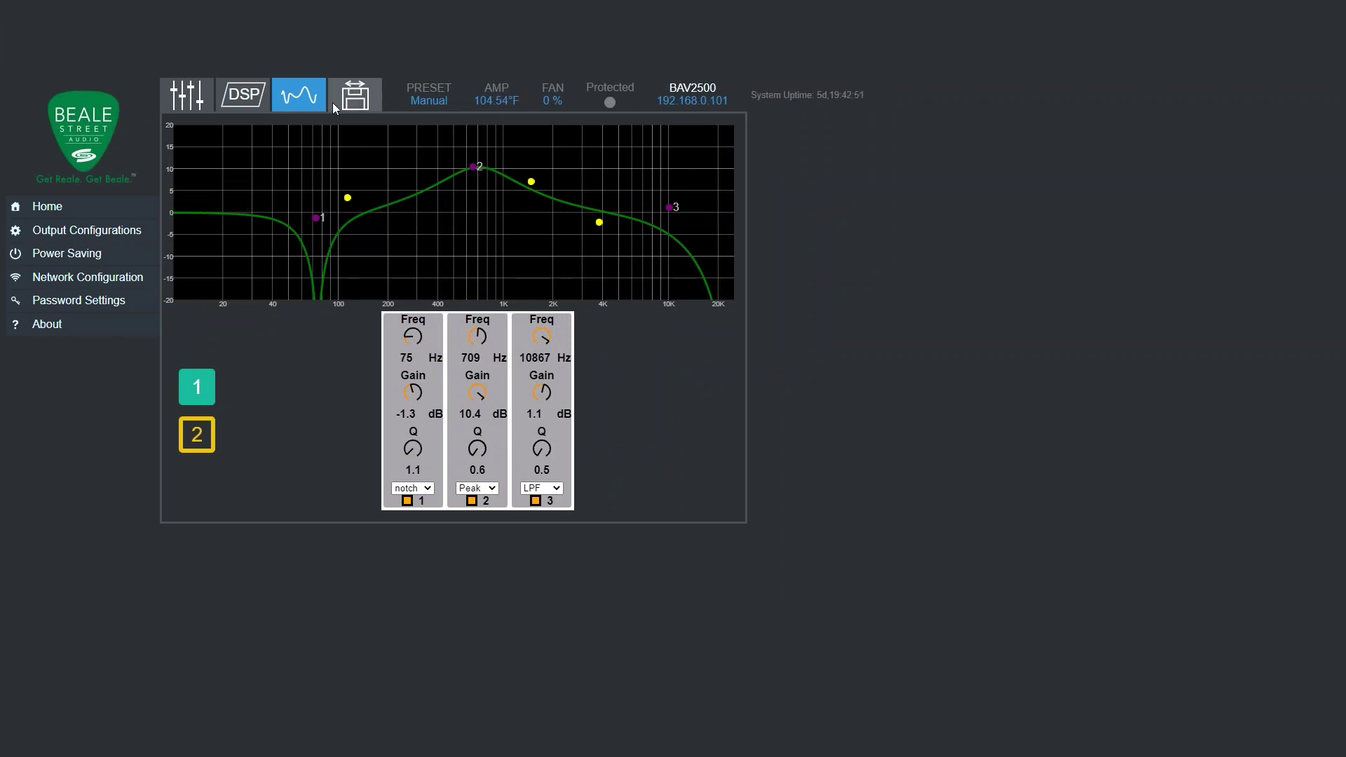
Step: Open the preset page, with preset 1: Default selected for saving to the amp or computer
{"action": "left_click", "coordinate": [362, 101]}
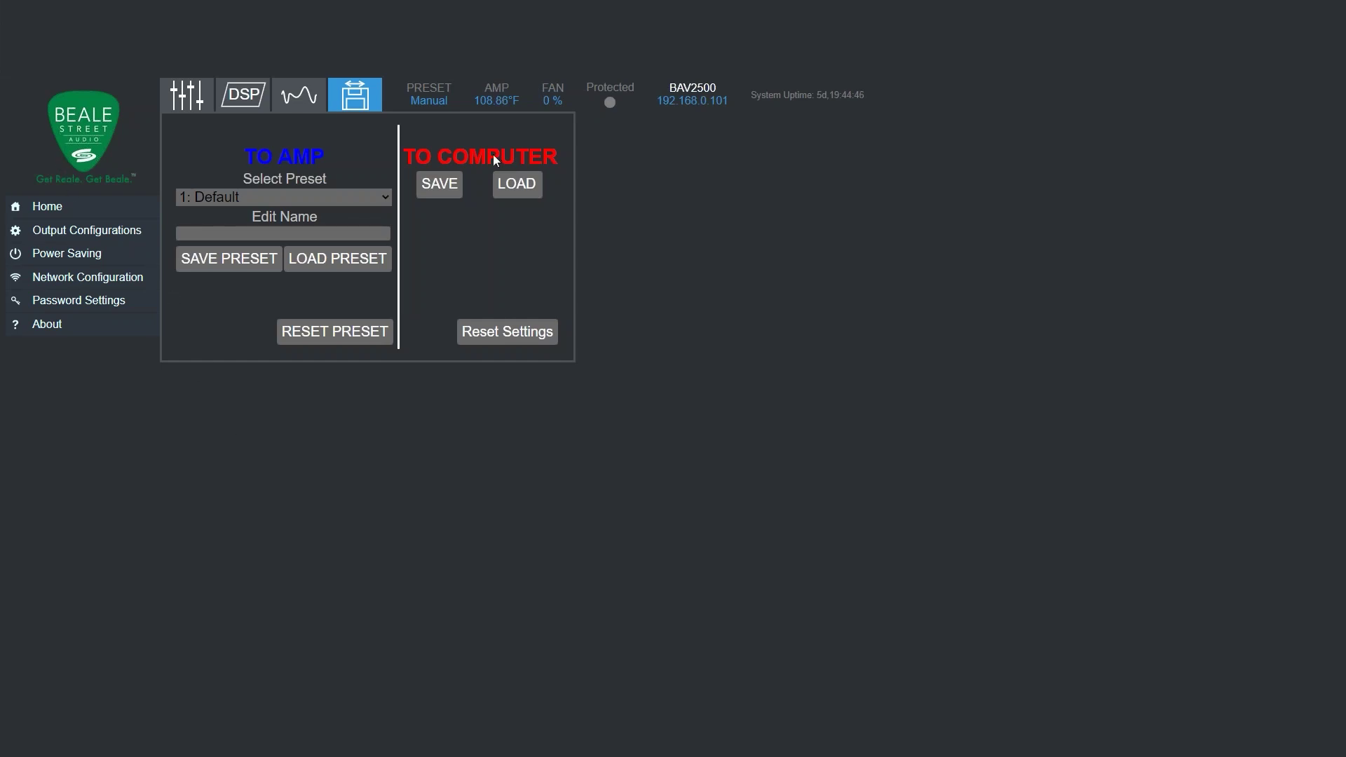
Step: Open Output Configurations to review output 1 at 70V and output 2 at 4-8 Ohm
{"action": "left_click", "coordinate": [112, 230]}
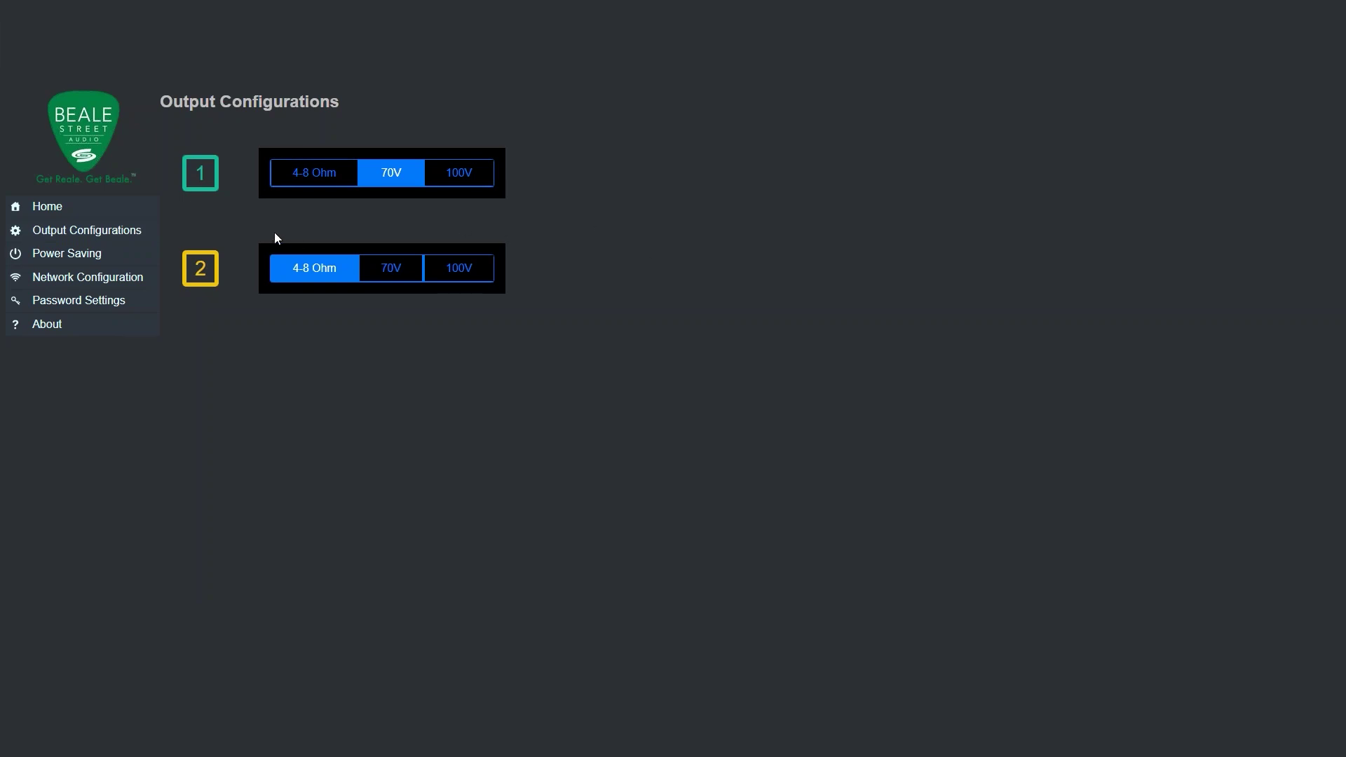
Step: On the Power Saving page, switch the mode to AUTO, then back to ON
{"action": "left_click", "coordinate": [73, 256]}
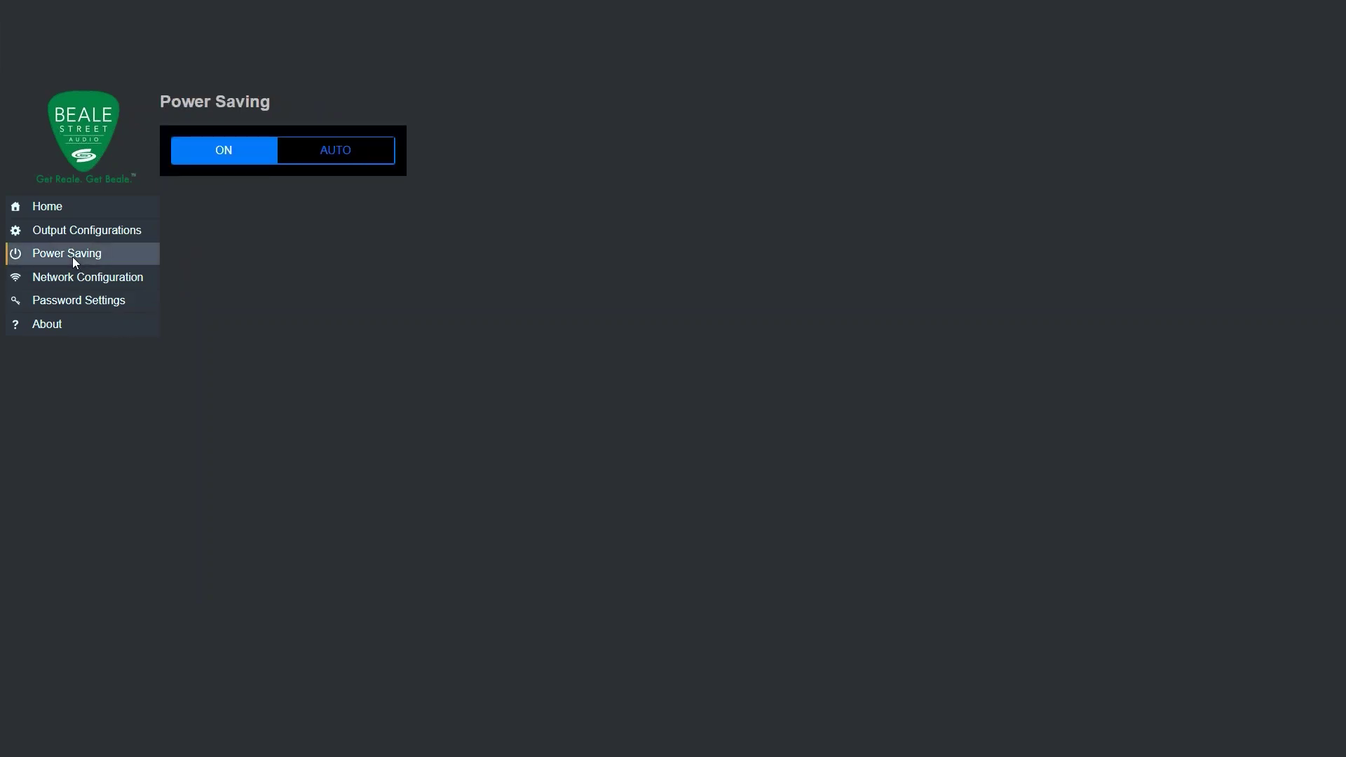
{"action": "left_click", "coordinate": [363, 154]}
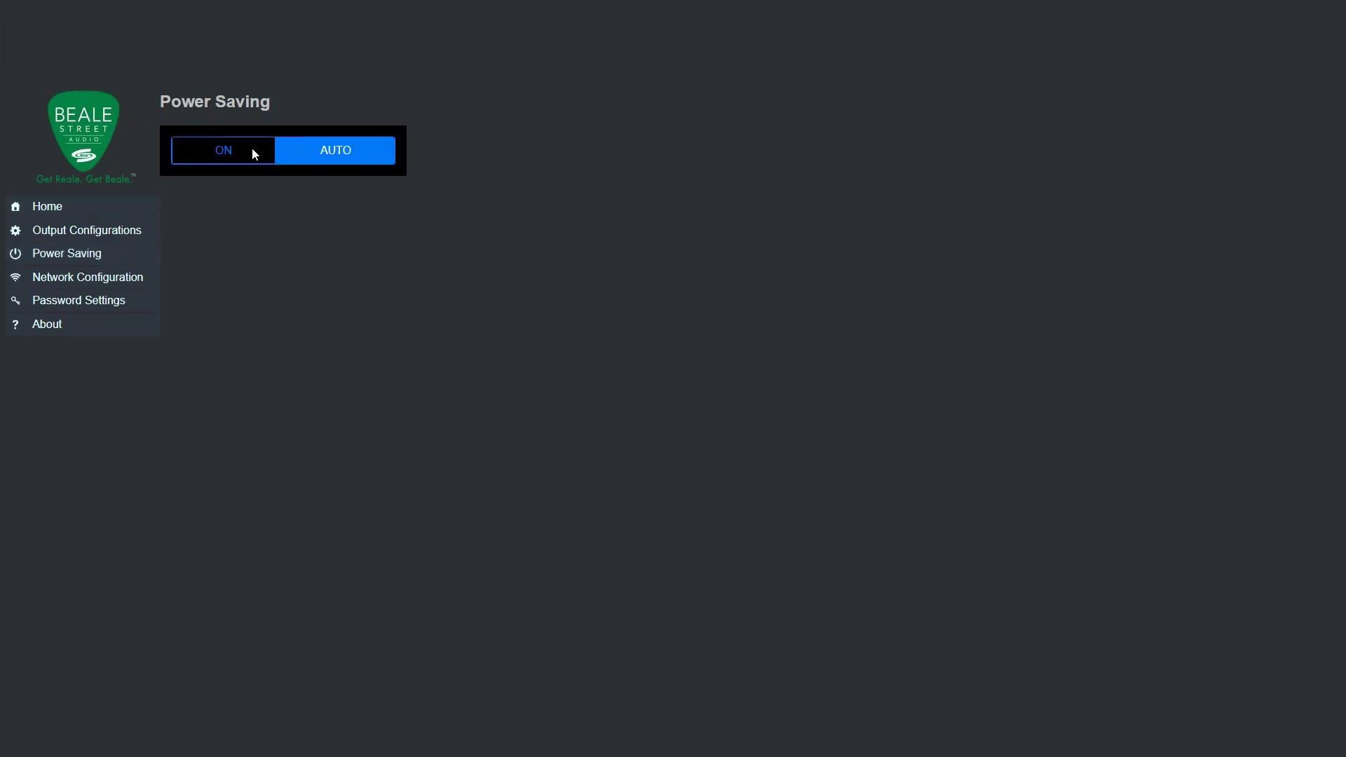
{"action": "left_click", "coordinate": [232, 158]}
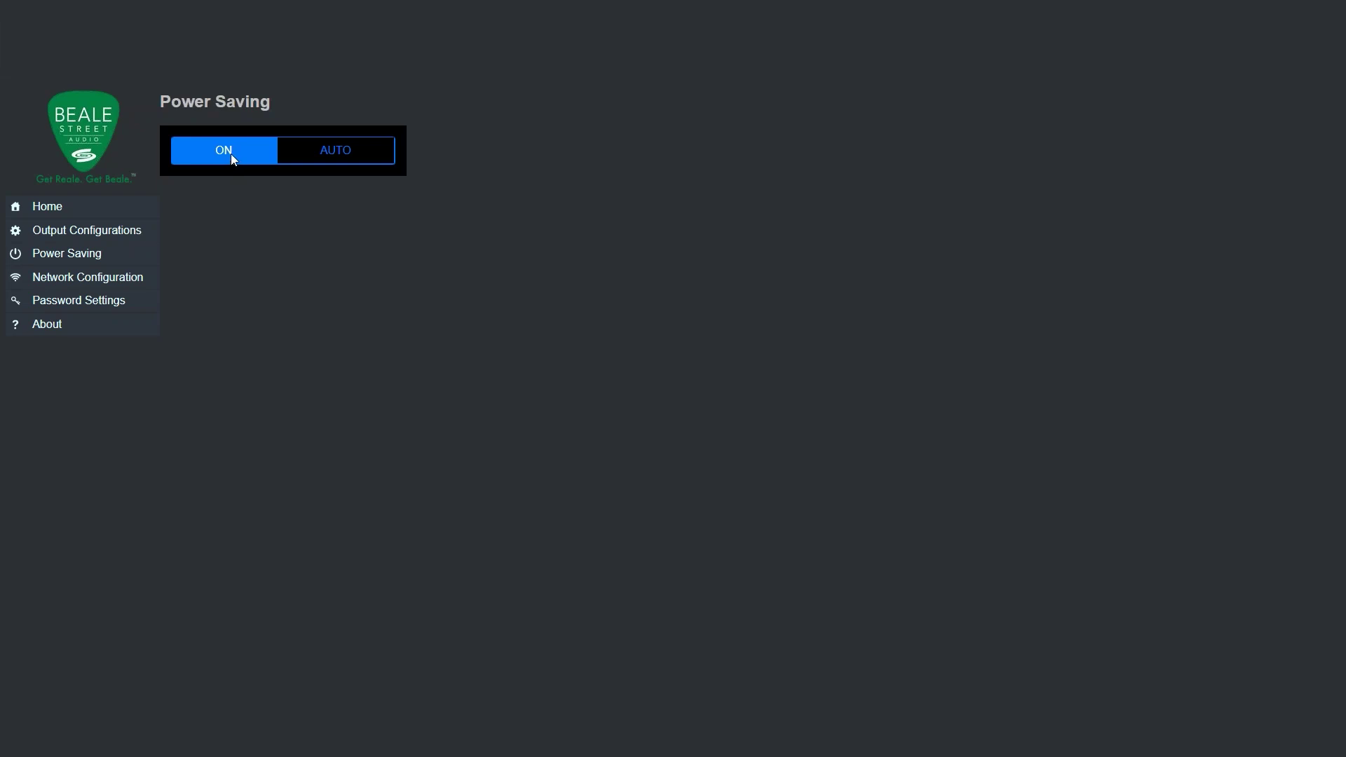
Step: Open Network Configuration to view DHCP off and static IP 192.168.0.101
{"action": "left_click", "coordinate": [125, 282]}
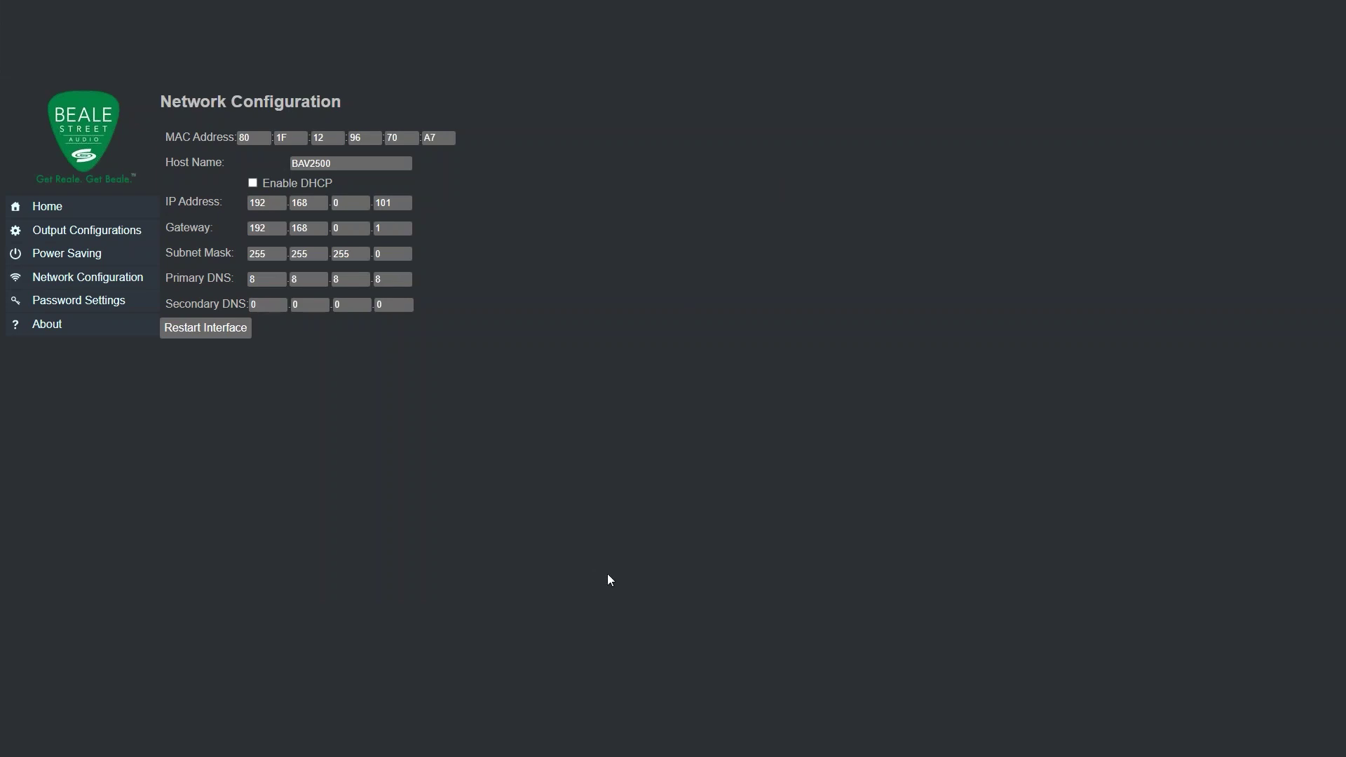
Step: Open Password Settings, showing empty new-password and confirmation fields
{"action": "left_click", "coordinate": [85, 300]}
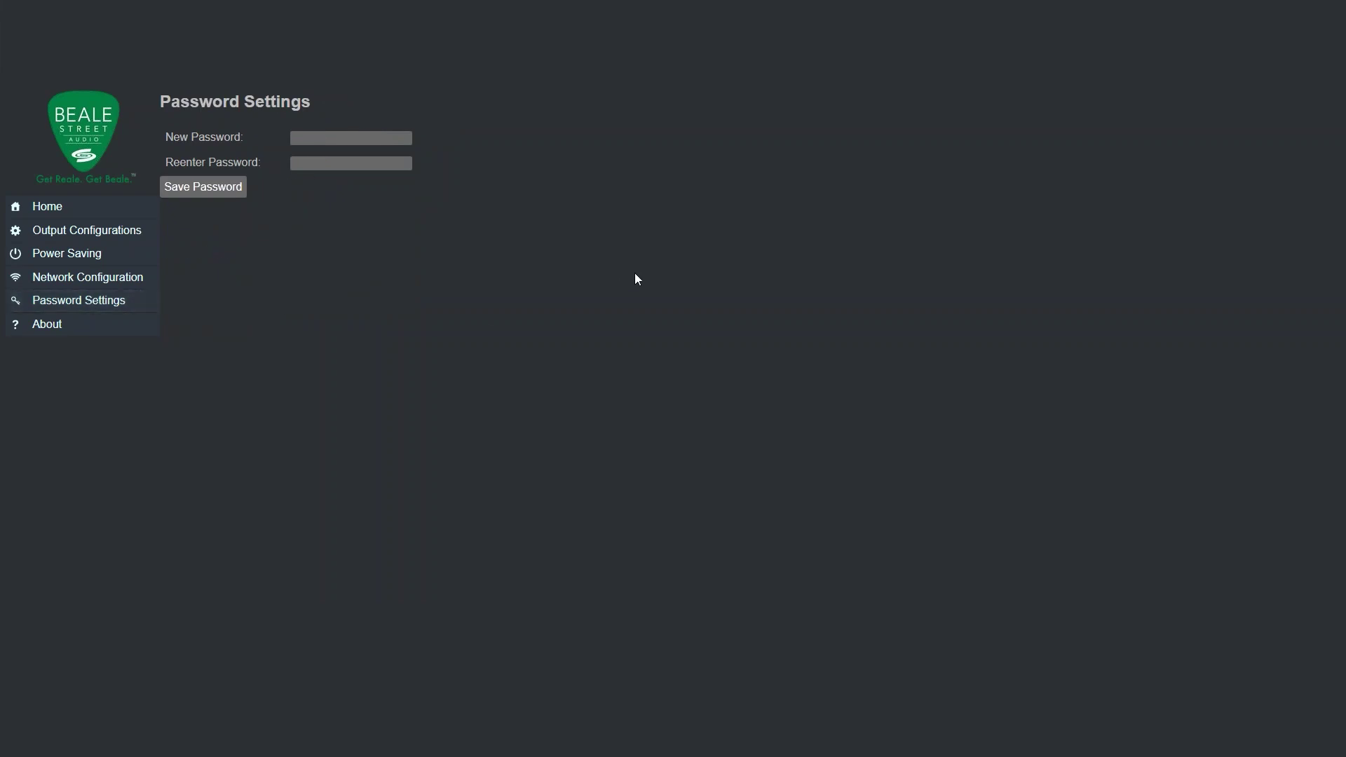
Step: Check the About page for the unit's model BAV2500 and firmware version V1.0.8
{"action": "left_click", "coordinate": [56, 321]}
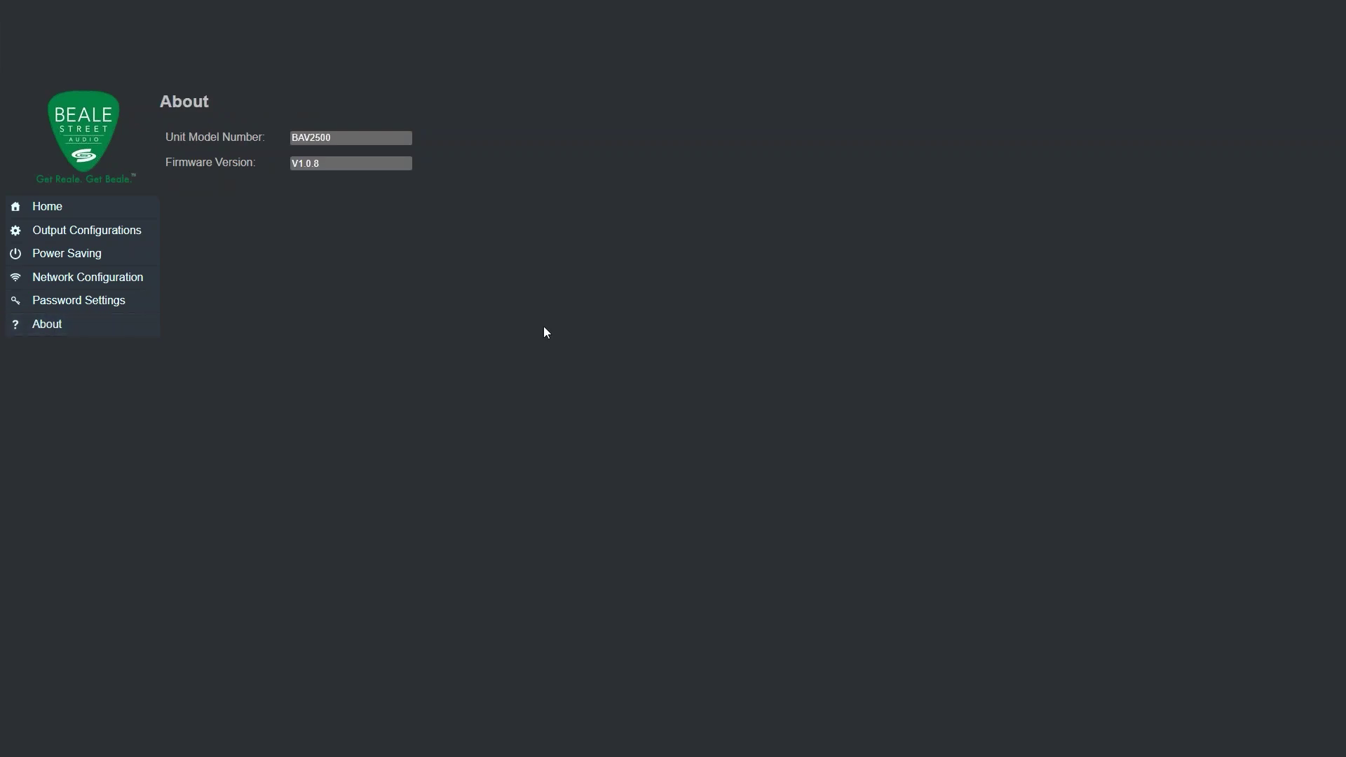
Step: Return to Home and bring up the mixer view showing Out Lvl 1 at -59 and Out Lvl 2 at -50.5
{"action": "left_click", "coordinate": [56, 208]}
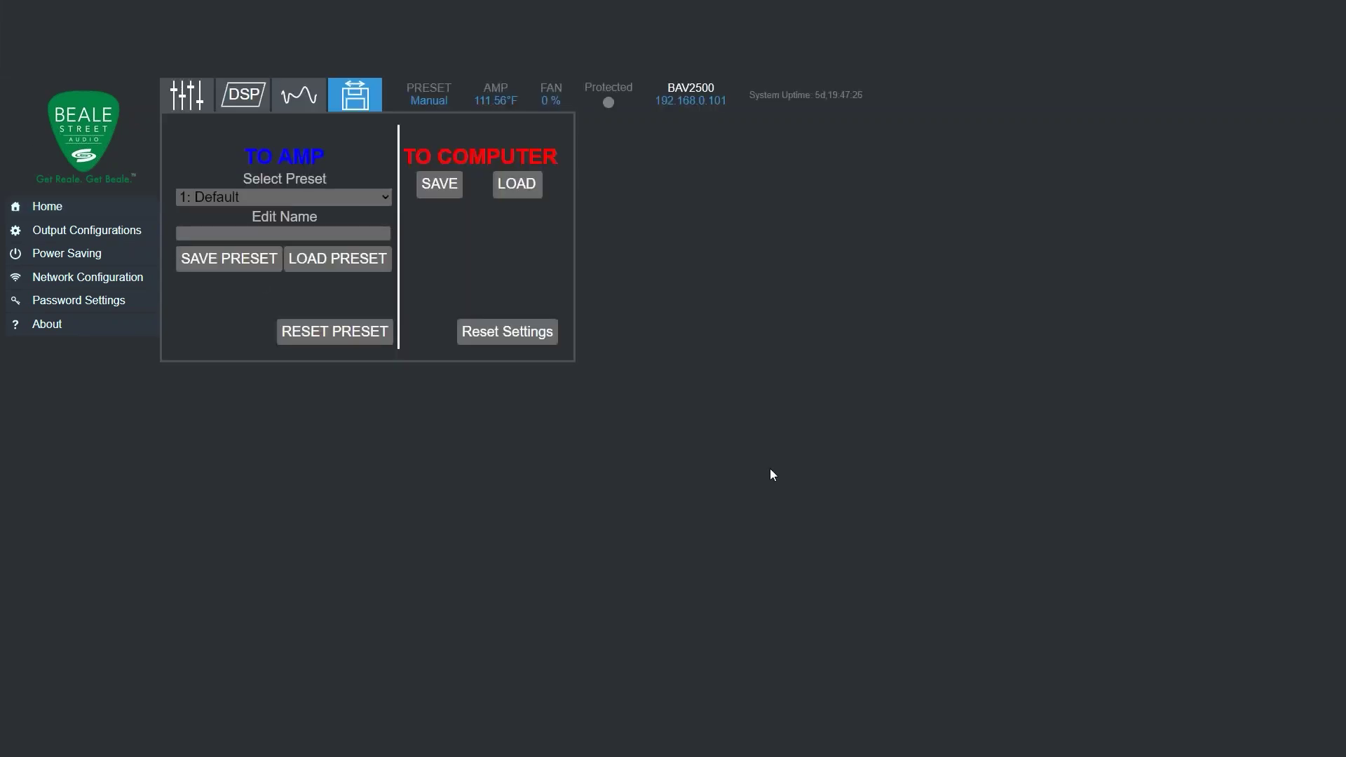
{"action": "left_click", "coordinate": [187, 94]}
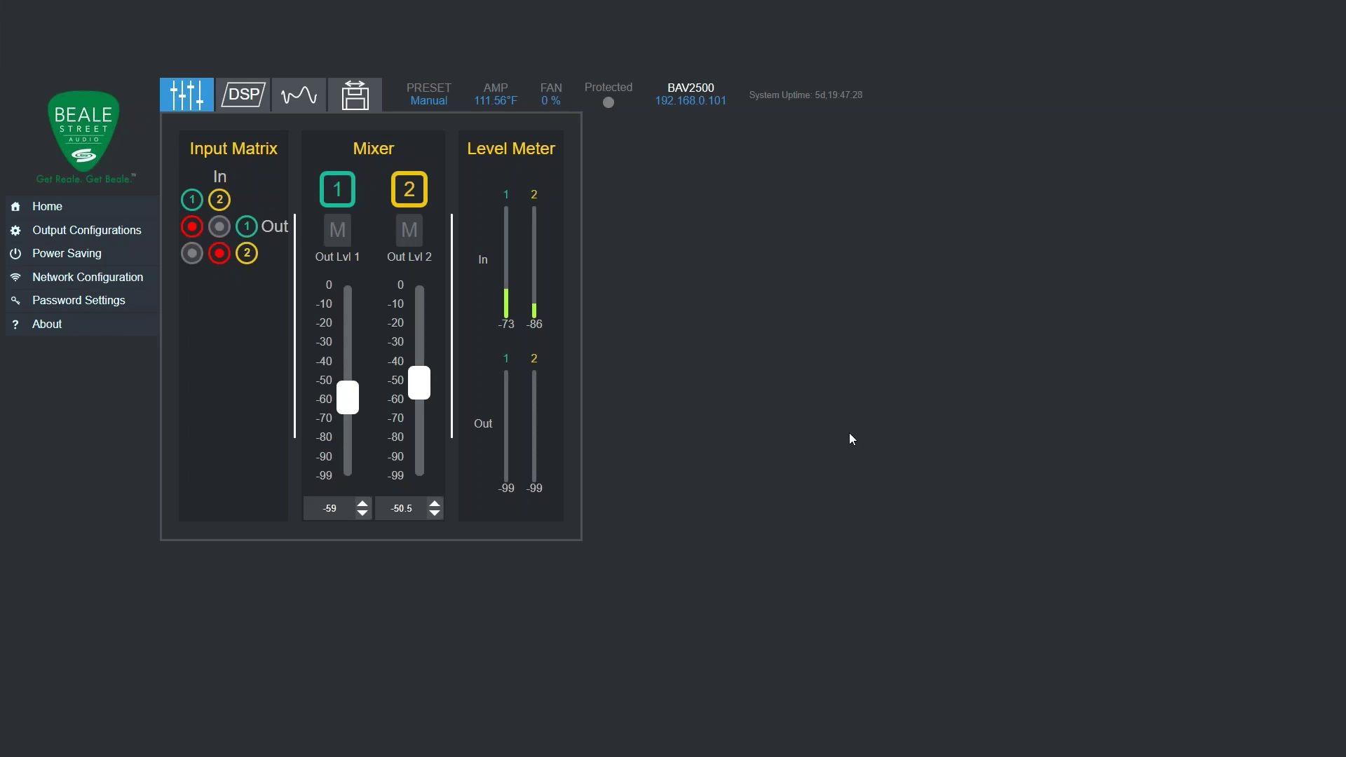